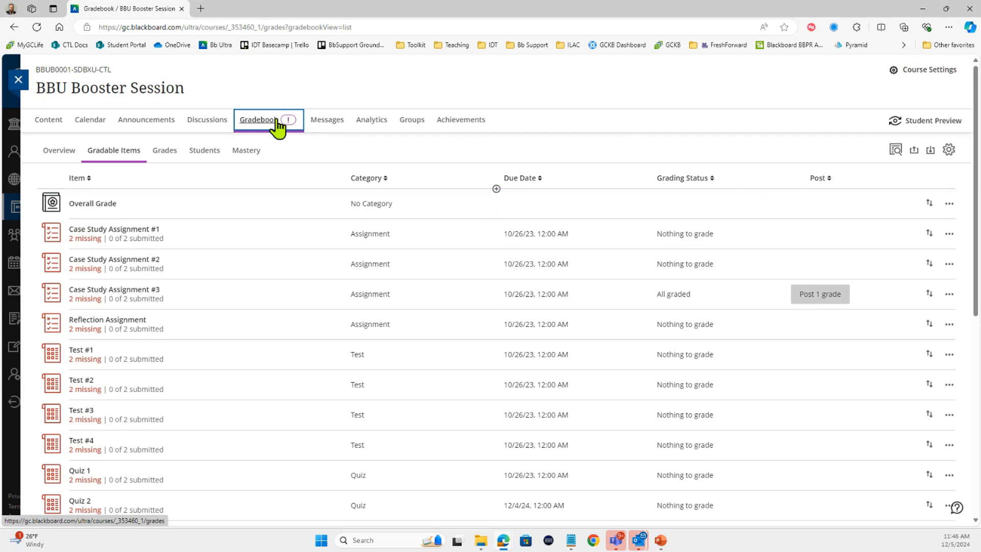
Open the AI rubric generator from the gradebook settings of the BBU Booster Session course.
left_click(949, 150)
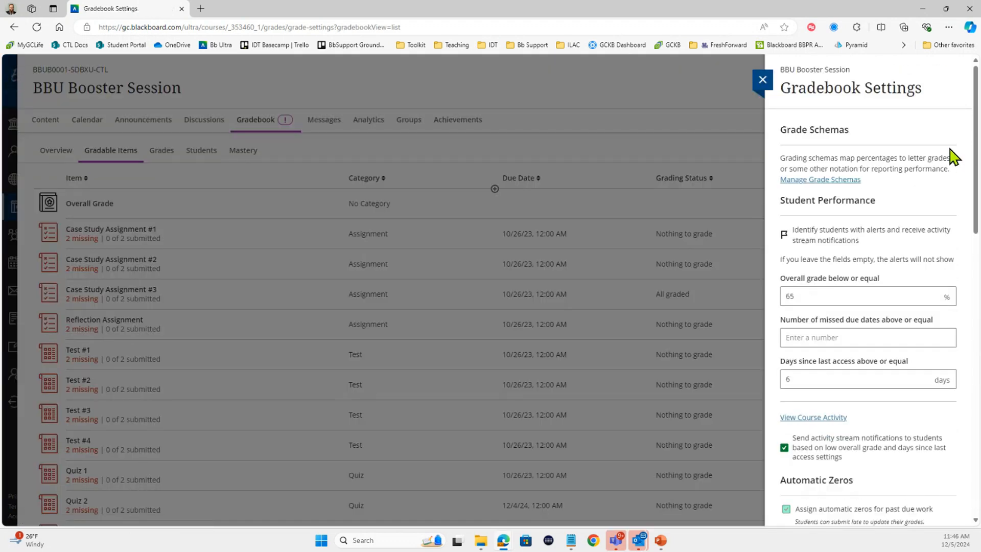
scroll(843, 220, "down", 15)
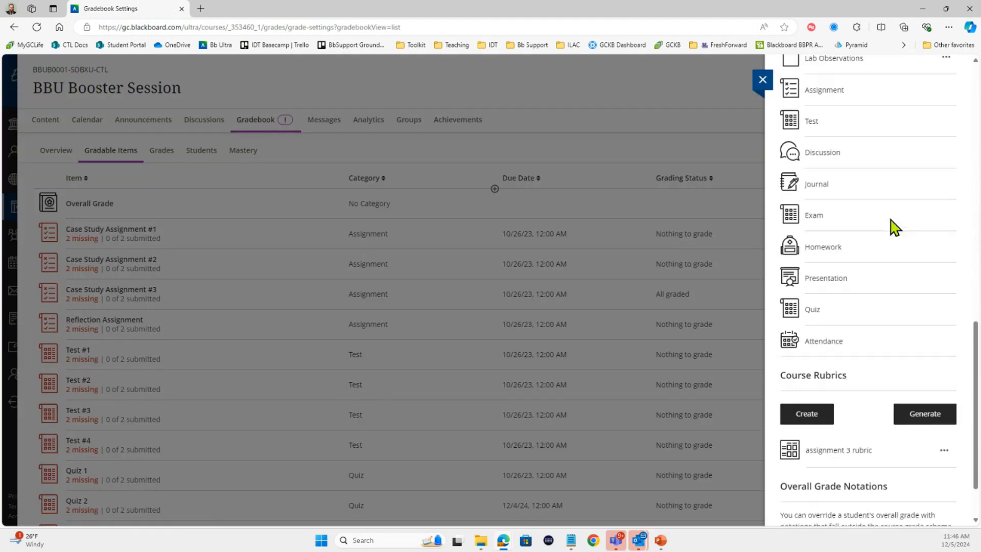
scroll(891, 221, "down", 2)
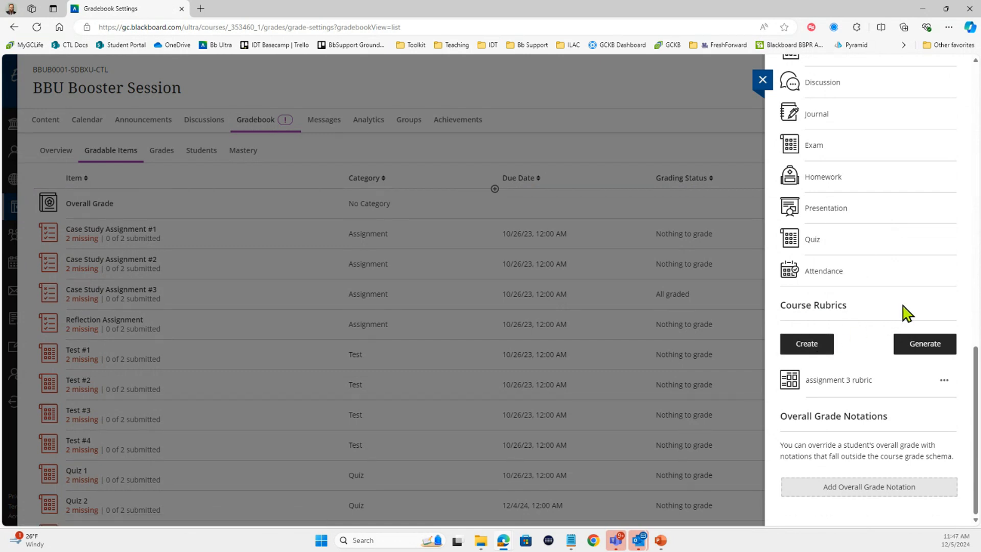
left_click(928, 349)
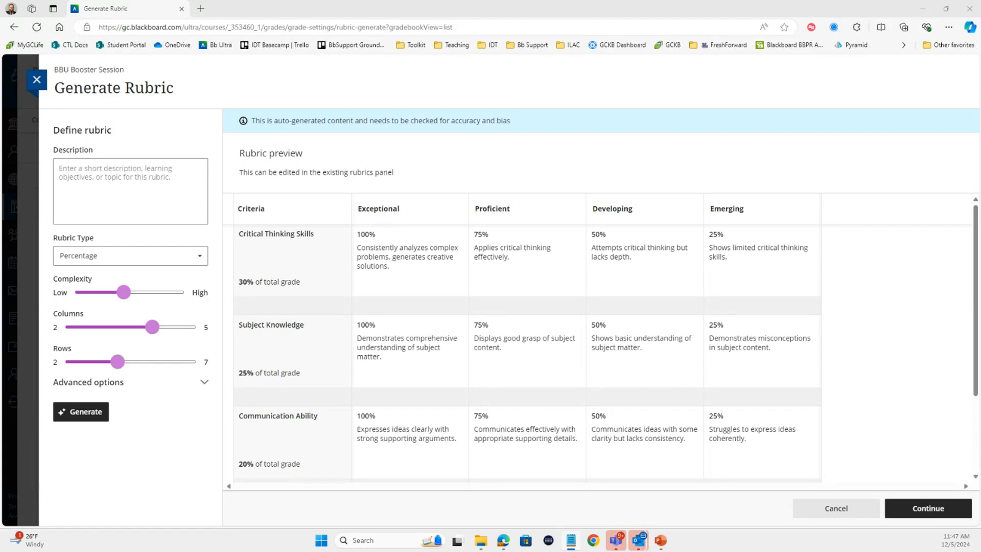
Generate a 7-row rubric from the description of students learning sport coaching techniques and creating a practice drill for youth skill development.
left_click(161, 198)
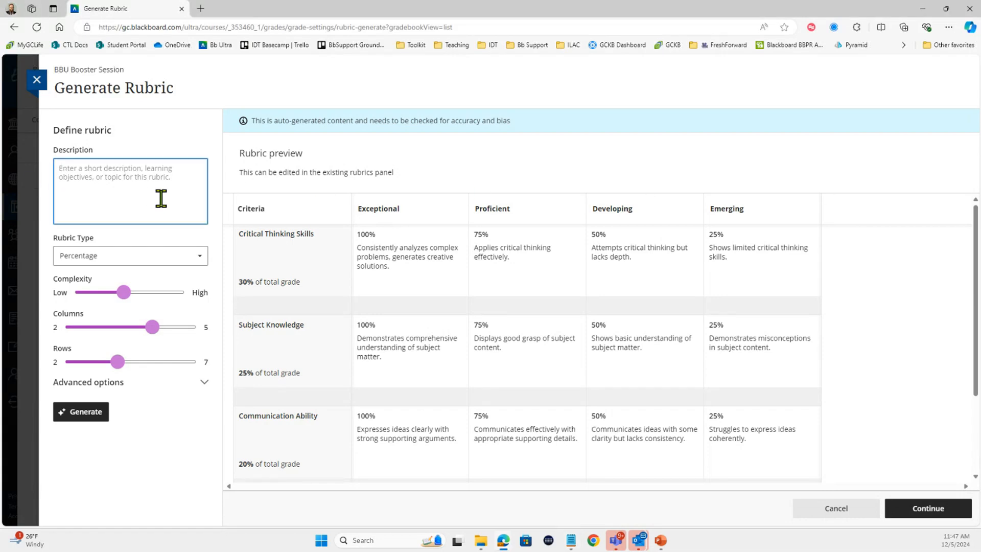
type("Students have been learning about coaching techniques in sport. They have been tasked with creating a practice drill for youth skill development.")
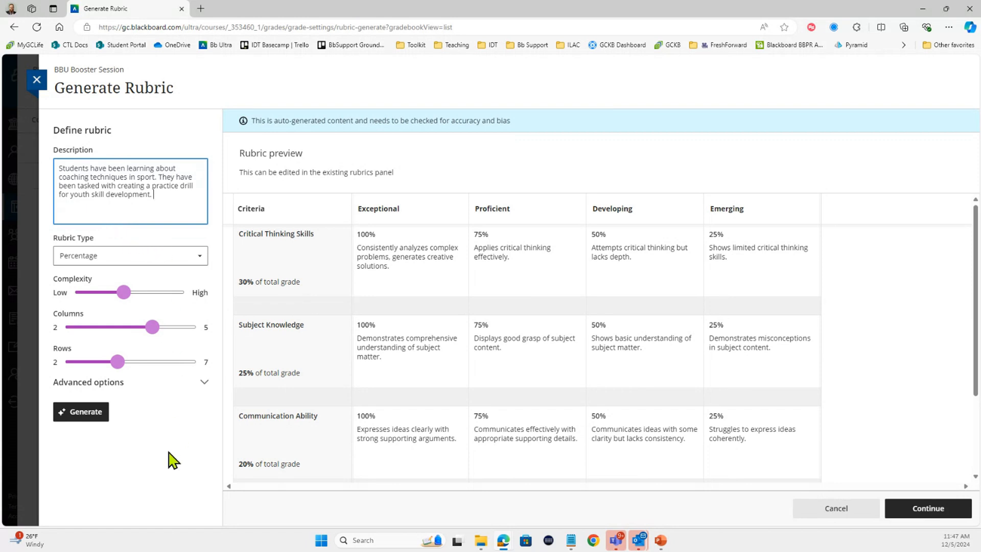
mouse_move(120, 366)
left_click_drag(118, 363, 216, 364)
mouse_move(200, 368)
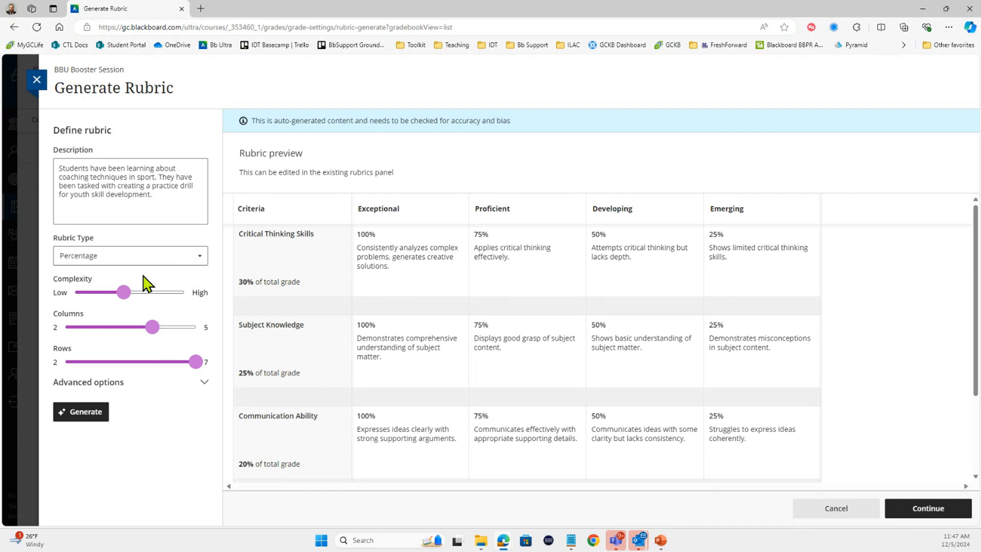
left_click(84, 423)
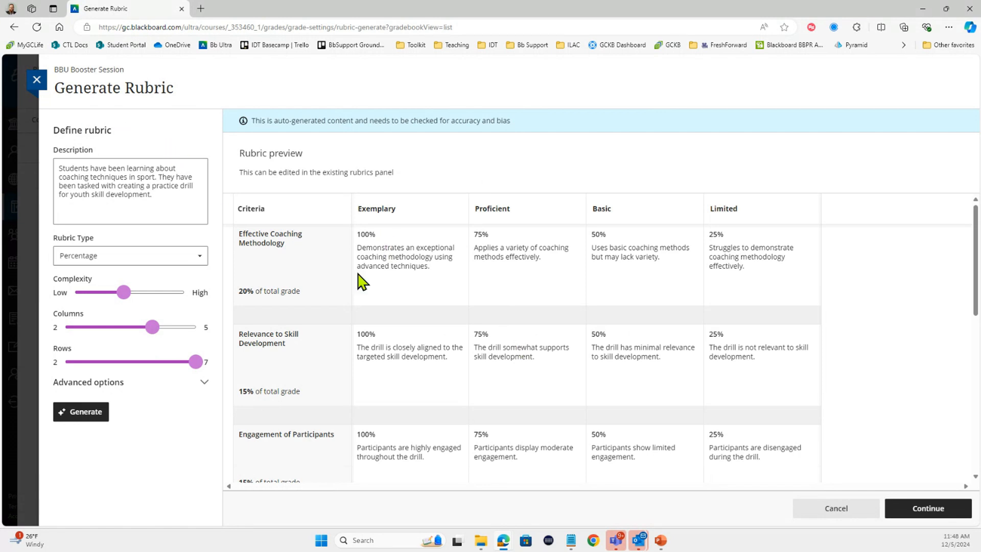
scroll(329, 385, "down", 3)
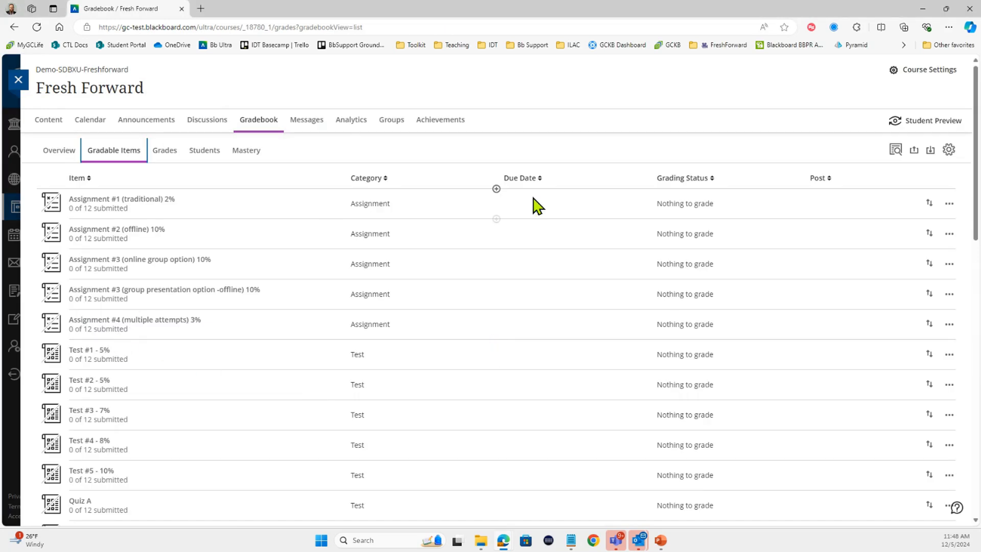
Open the rubric generator from the gradebook settings of the Fresh Forward course.
left_click(949, 149)
scroll(874, 286, "down", 2)
scroll(873, 289, "down", 10)
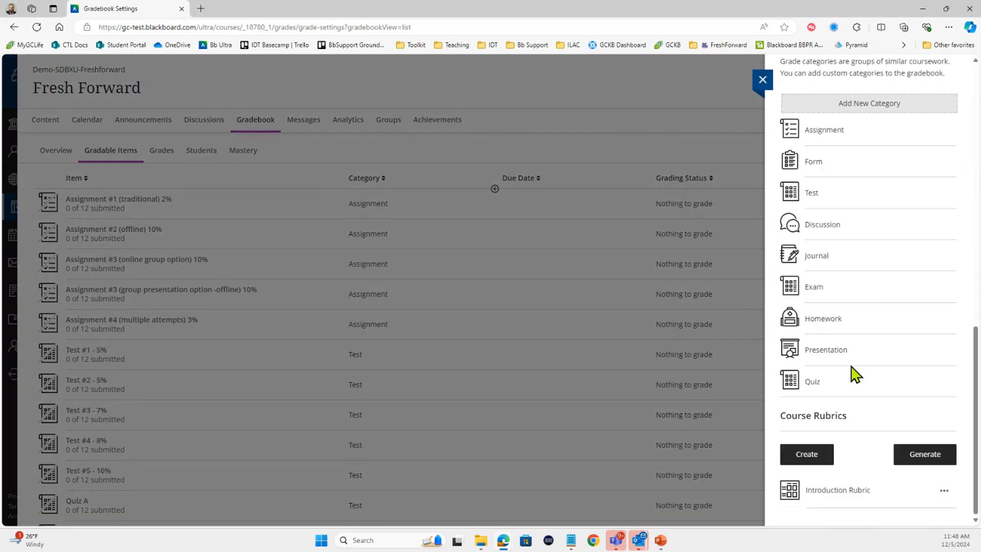
left_click(934, 456)
Enter the same sport coaching and youth practice drill description, set the rows to 7, and generate the Fresh Forward rubric.
left_click(162, 166)
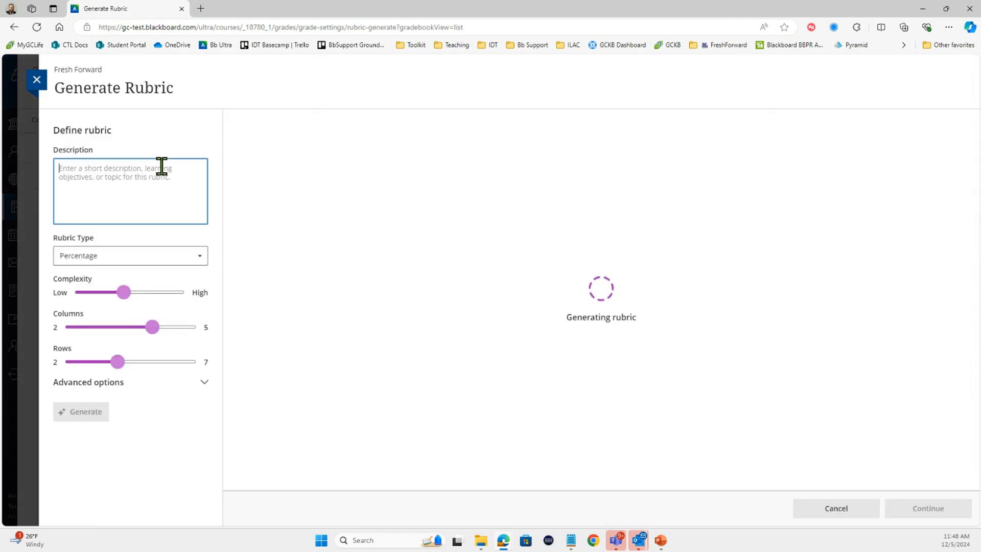
type("Students have been learning about coaching techniques in sport. They have been tasked with creating a practice drill for youth skill development.")
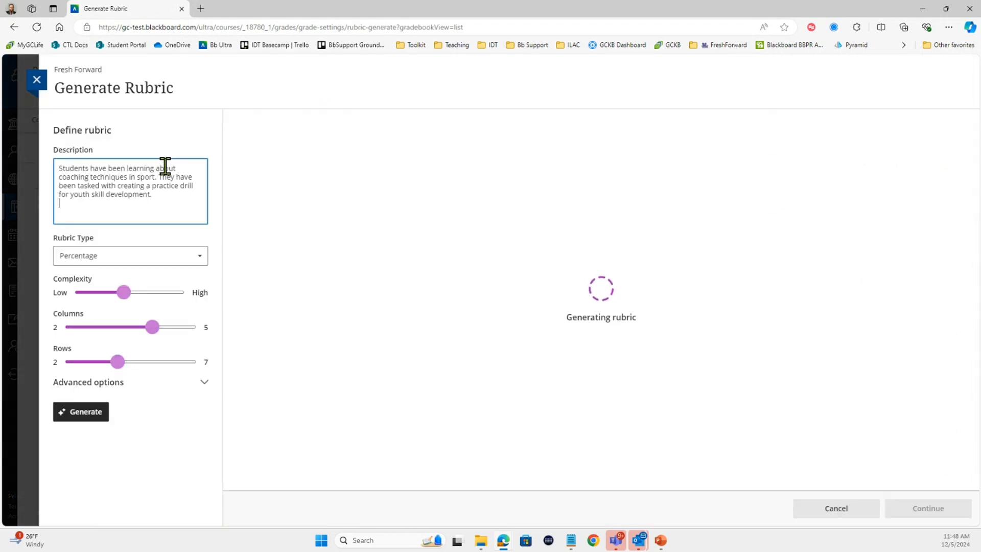
left_click_drag(117, 362, 208, 361)
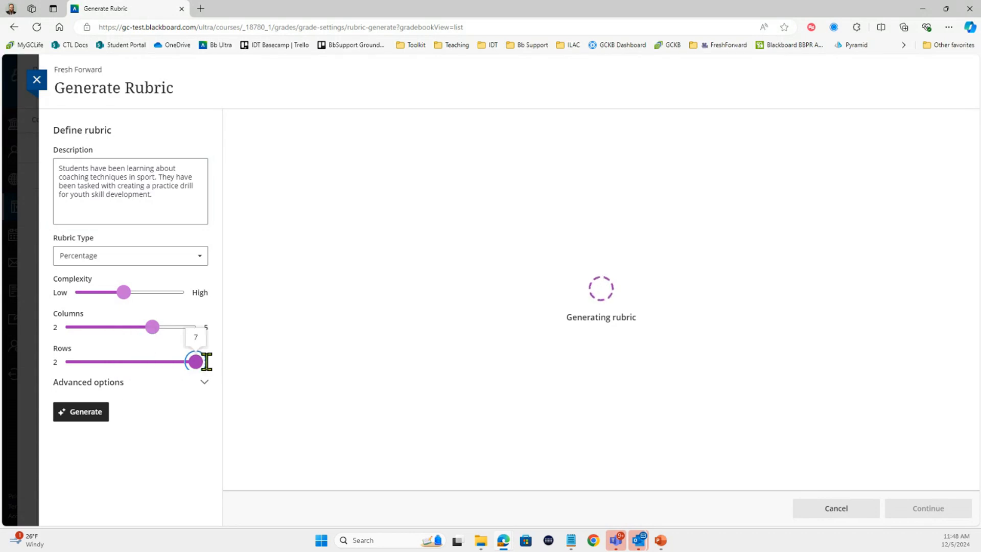
left_click(94, 412)
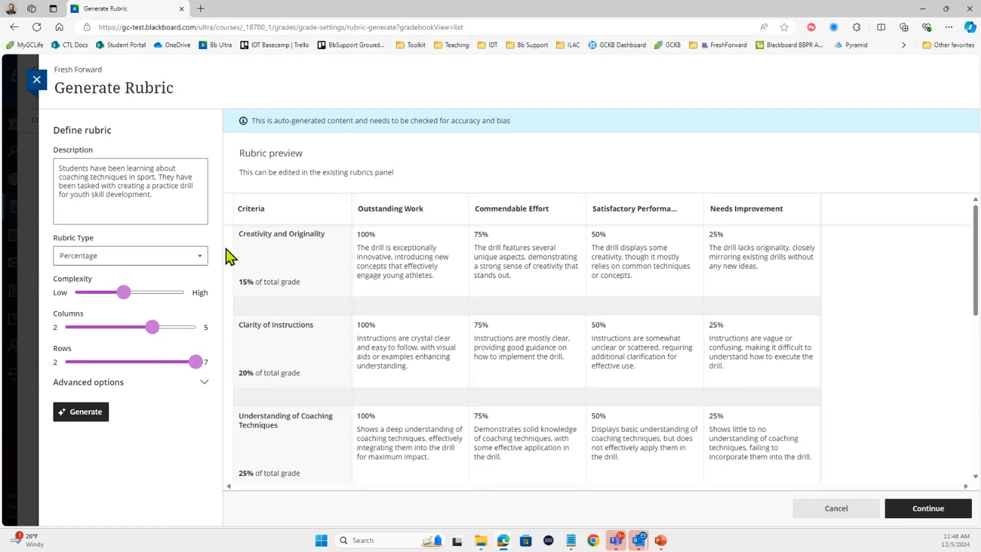
Examine the criteria, weightings and performance level descriptions throughout the generated Fresh Forward rubric preview.
scroll(340, 350, "down", 1)
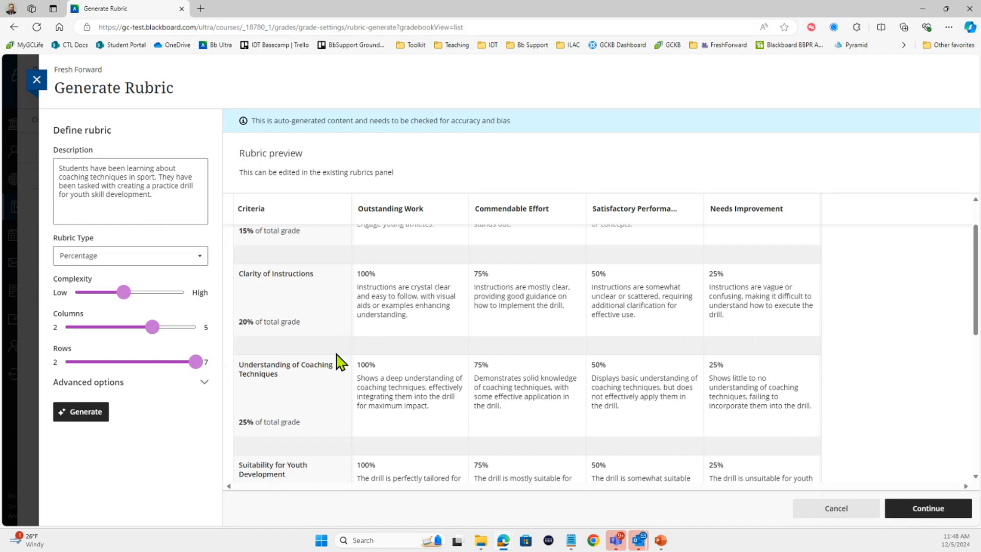
scroll(363, 389, "down", 1)
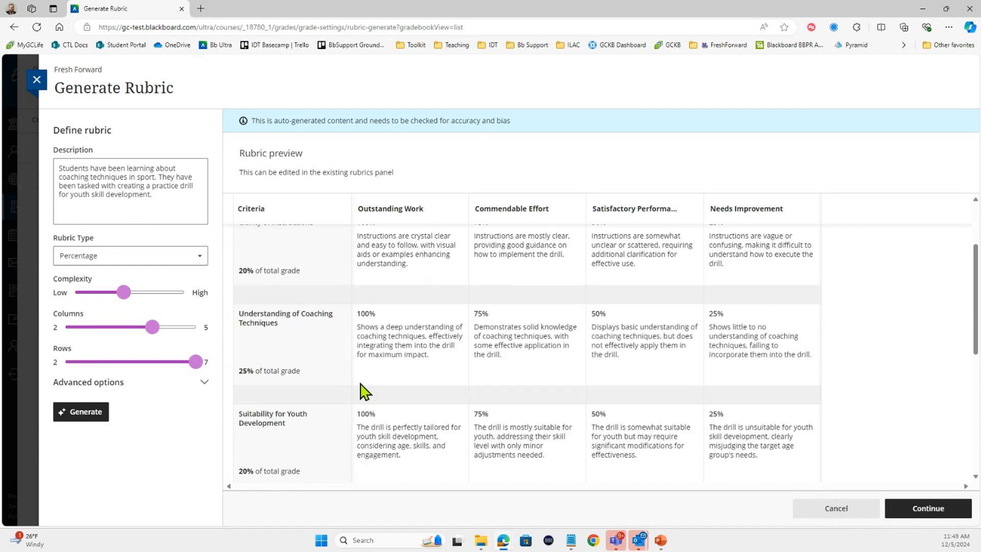
scroll(361, 386, "down", 3)
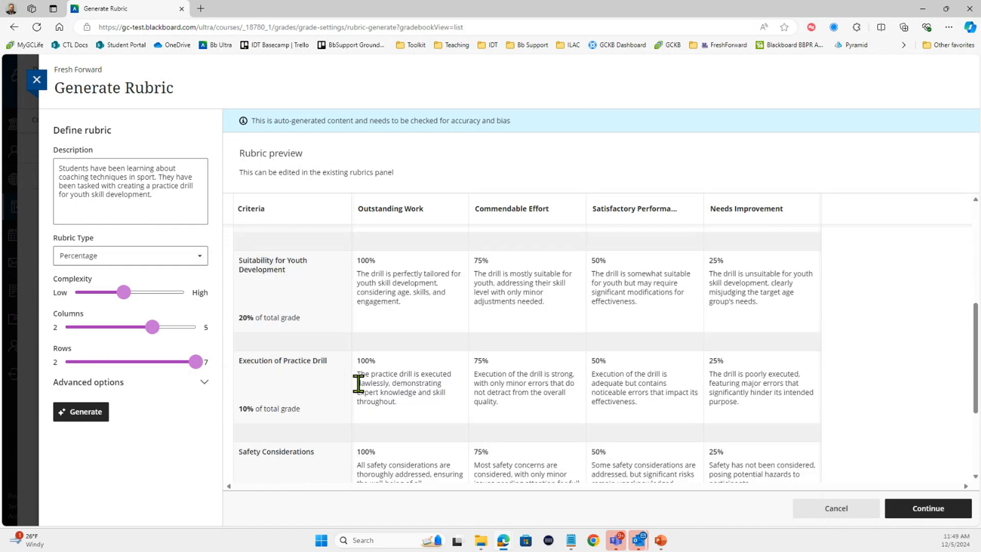
scroll(358, 385, "down", 3)
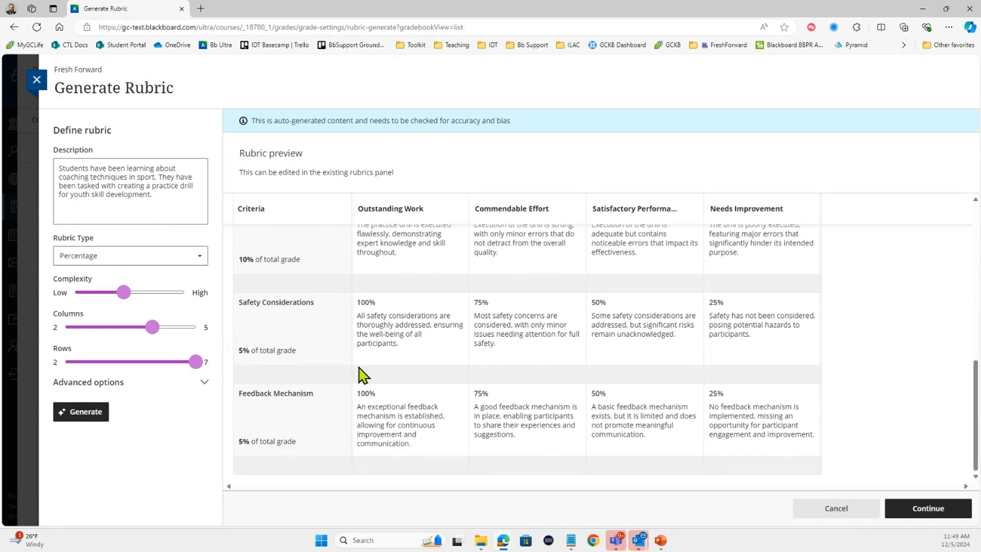
scroll(360, 375, "up", 3)
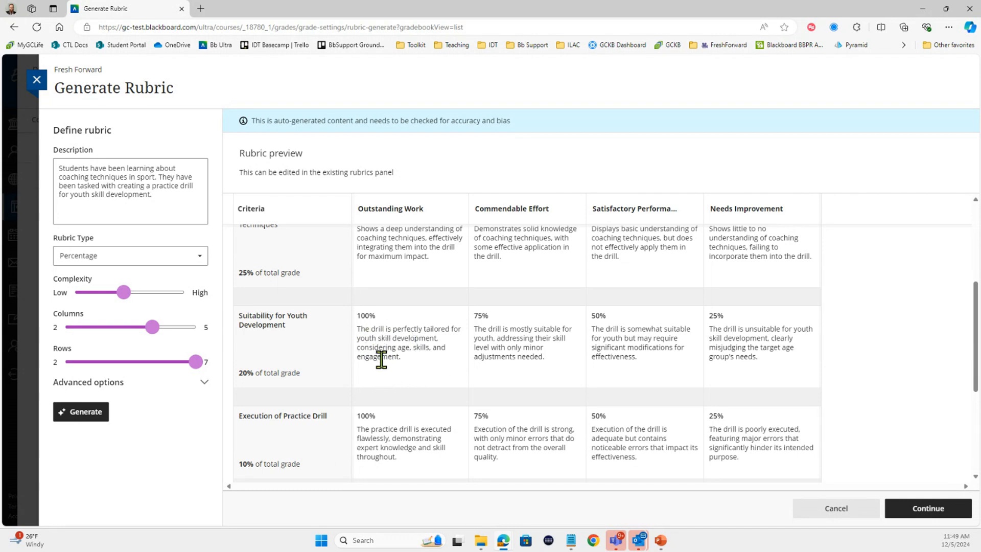
scroll(399, 377, "up", 2)
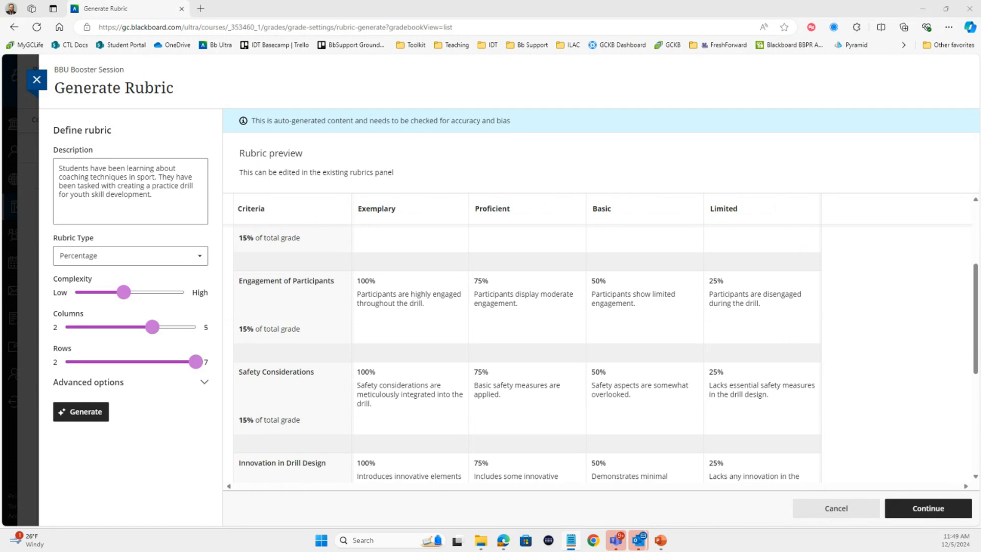
Replace the BBU Booster Session rubric description with the coaching drill text plus a list of assessment criteria from Game-Like scenario through Fun.
left_click(63, 207)
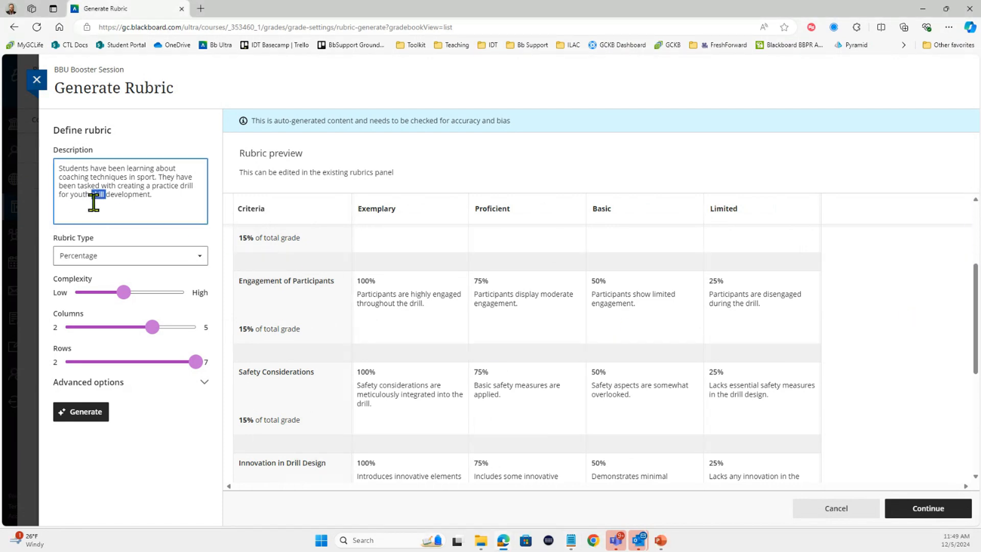
key("ctrl+a")
key("Delete")
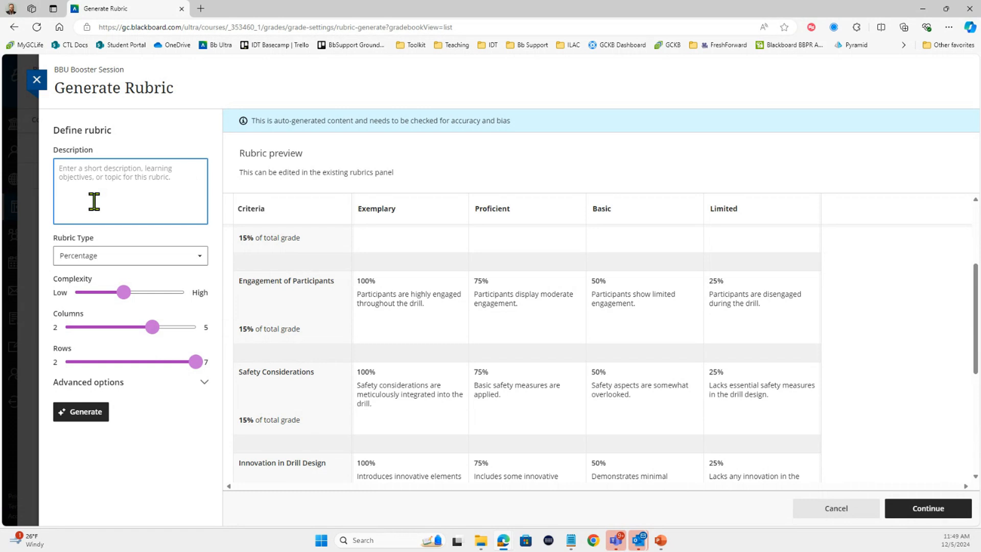
type("Students have been learning about coaching techniques in sport. They have been tasked with creating a practice drill for youth skill development.  Students should be assessed on the following: Game-Like scenario Relevance to goals Opportunity for skill progression Competition Conditioning Clarity Size of groups/inactivity Fun")
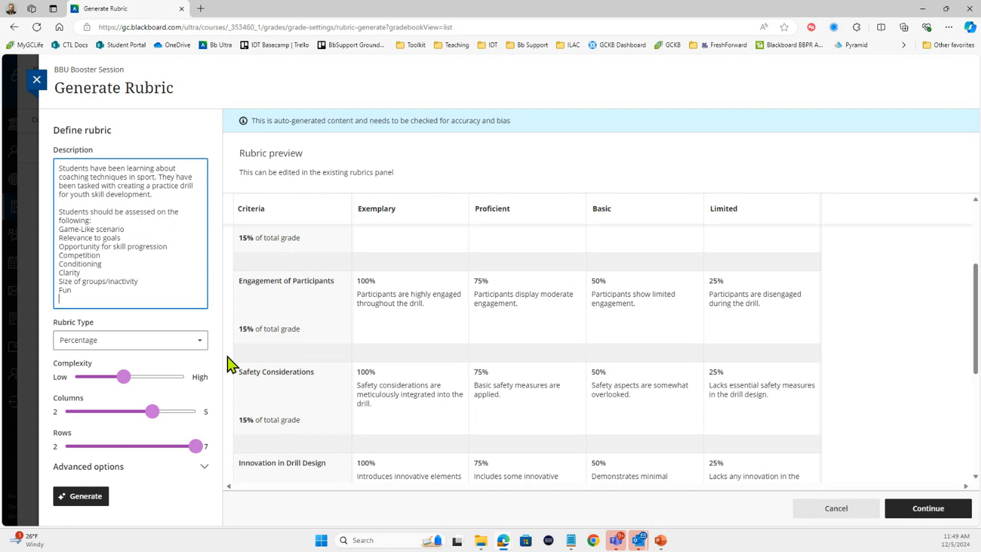
Merge the last two criteria into "Size of groups/inactivity/Fun" and copy the whole description.
key("BackSpace")
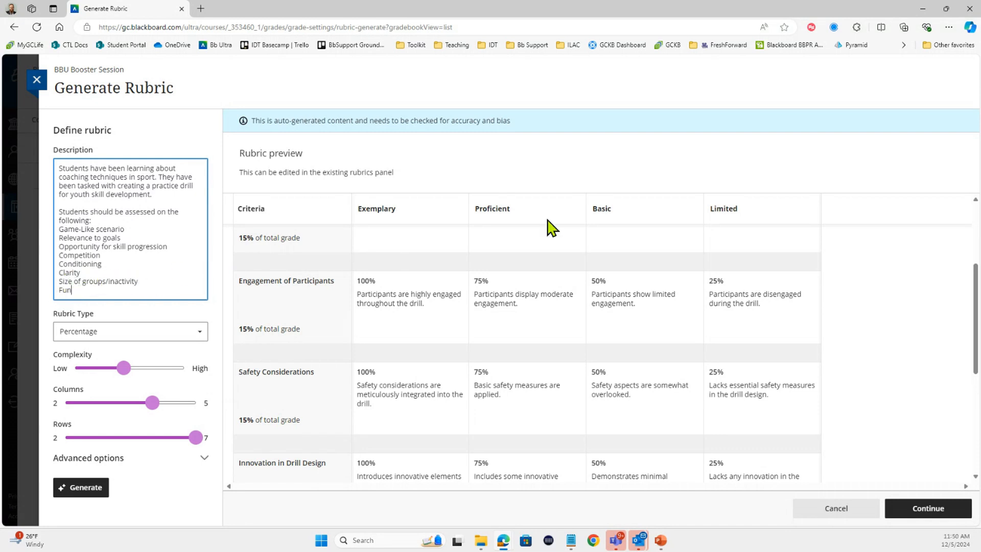
key("BackSpace")
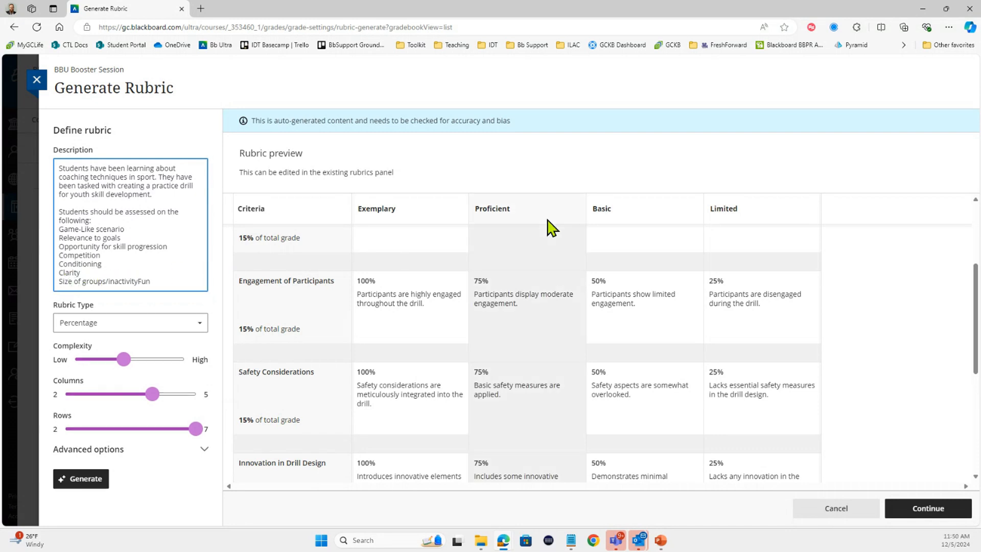
type("/")
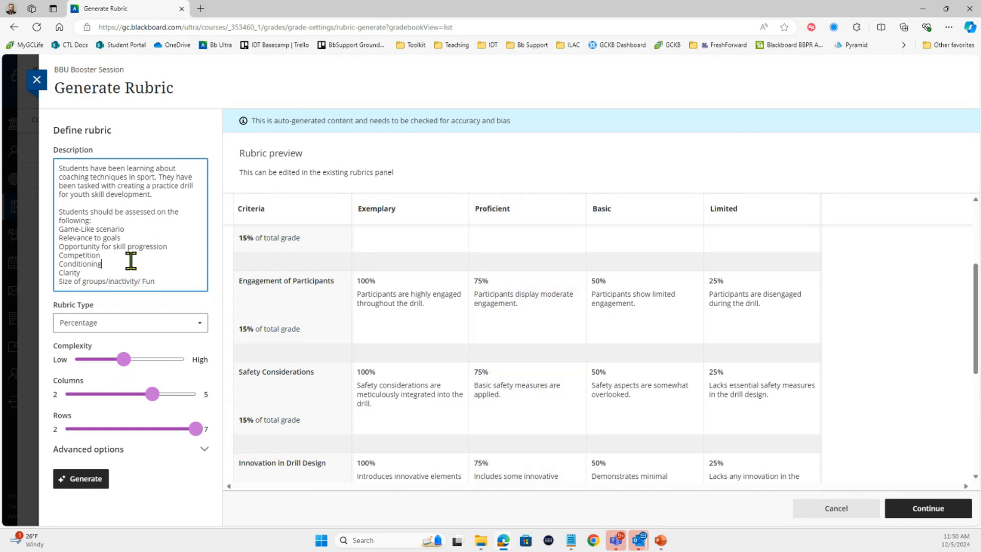
key("BackSpace")
key("ctrl+a")
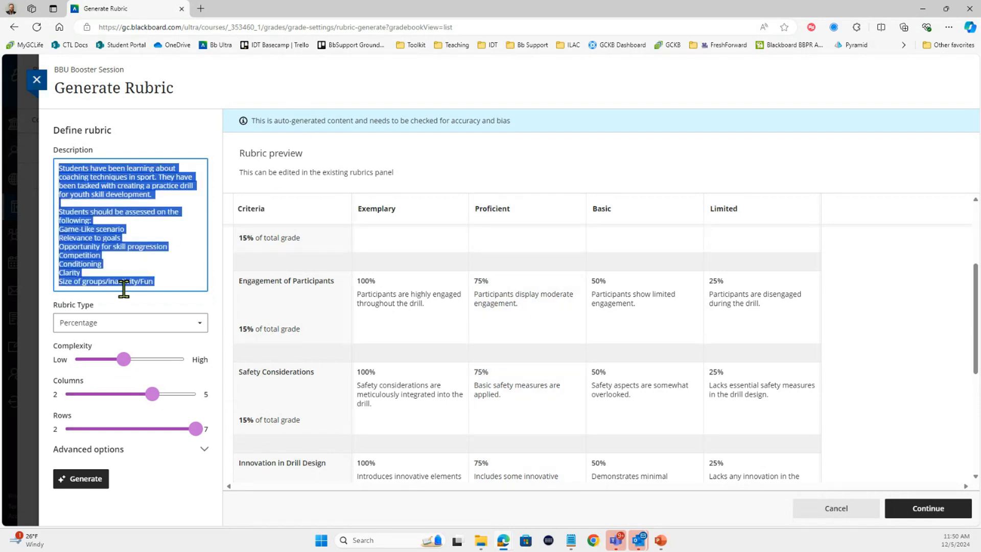
Regenerate the BBU Booster Session rubric from the expanded description and look over its criteria.
left_click(82, 478)
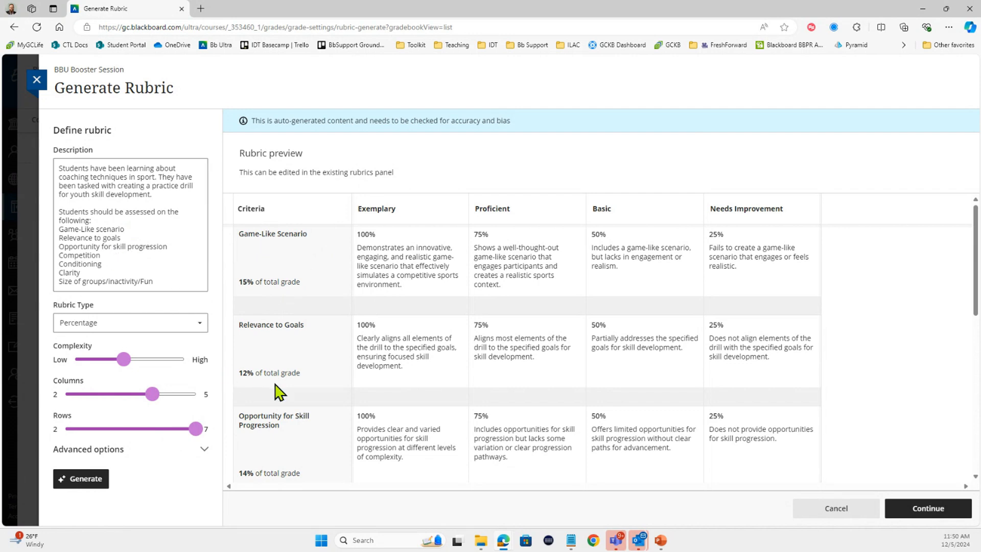
scroll(279, 392, "down", 2)
scroll(279, 392, "up", 2)
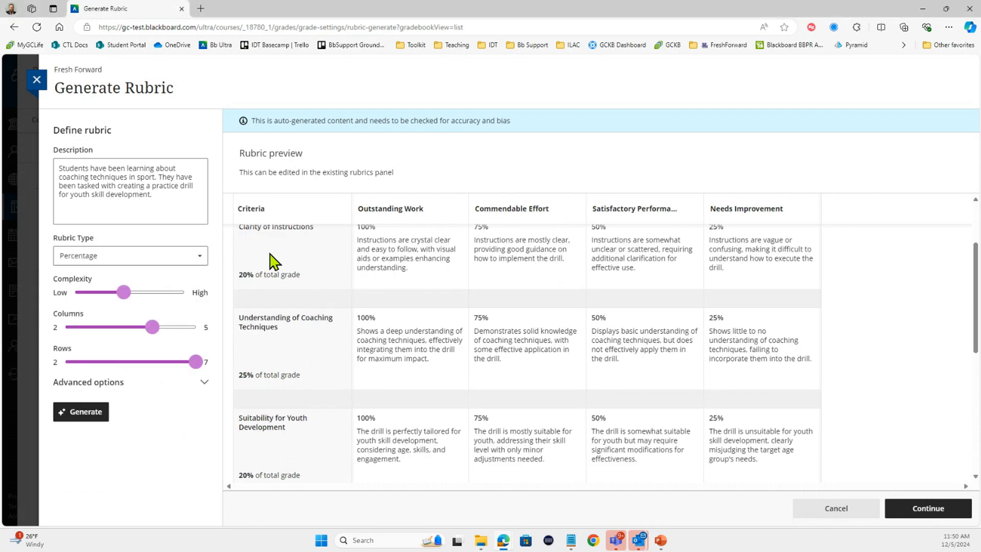
Replace the Fresh Forward rubric description with the copied expanded text, regenerate the rubric, and review its criteria.
left_click(179, 184)
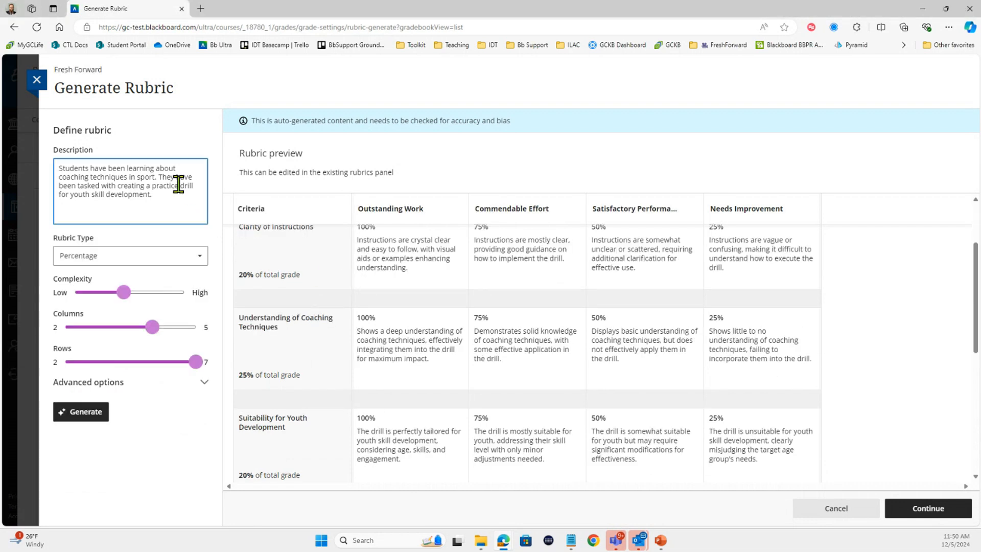
key("ctrl+a")
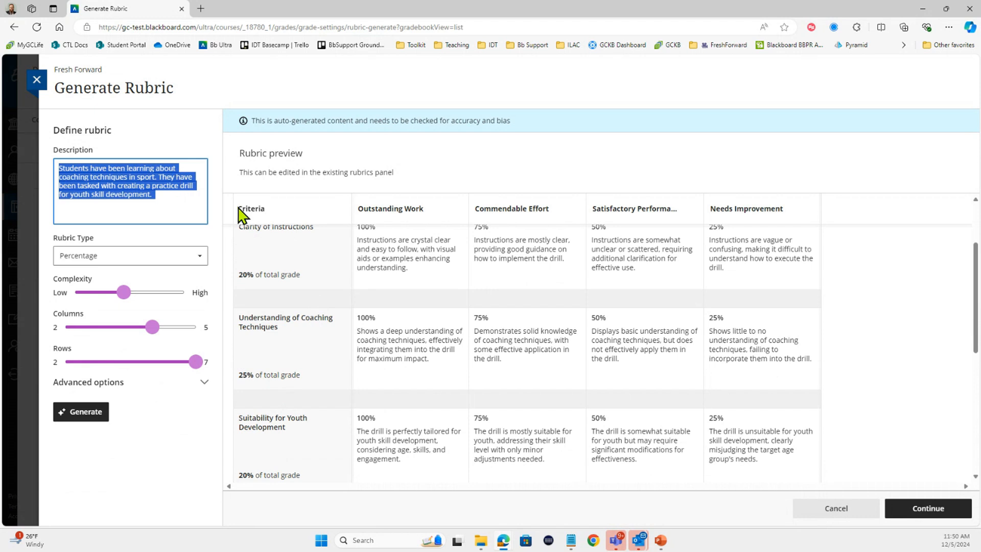
type("Students have been learning about coaching techniques in sport. They have been tasked with creating a practice drill for youth skill development.  Students should be assessed on the following: Game-Like scenario Relevance to goals Opportunity for skill progression Competition Conditioning Clarity Size of groups/inactivity/Fun")
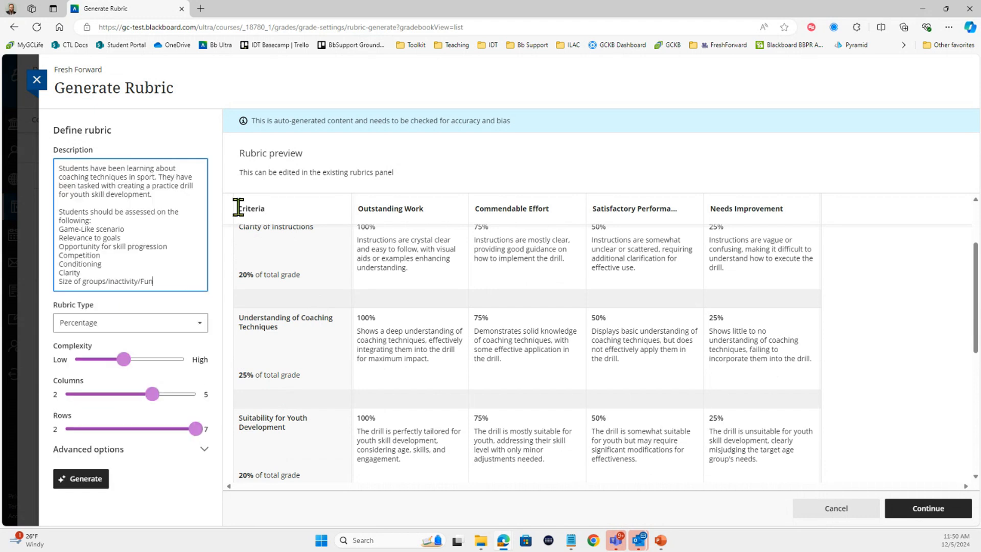
left_click(84, 483)
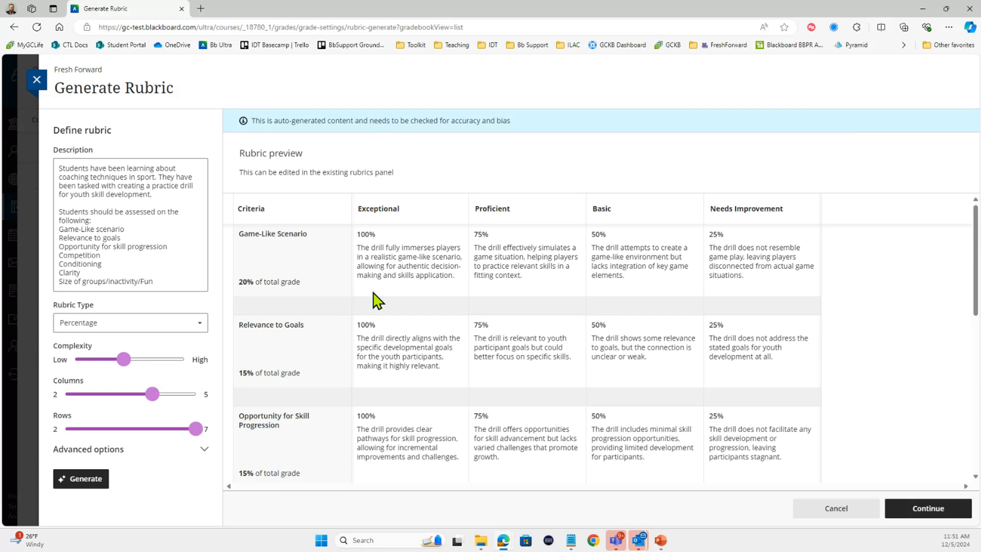
scroll(464, 401, "down", 3)
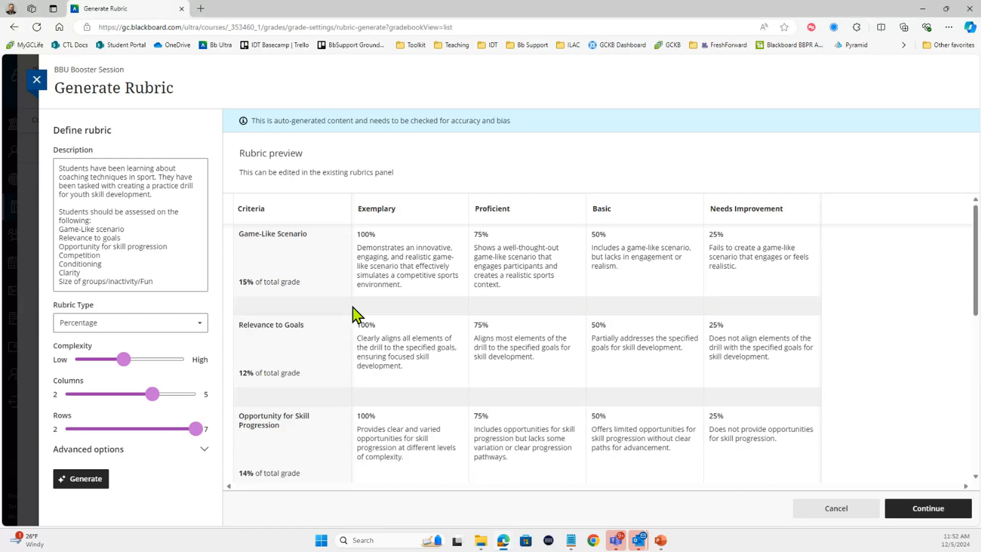
scroll(356, 313, "down", 2)
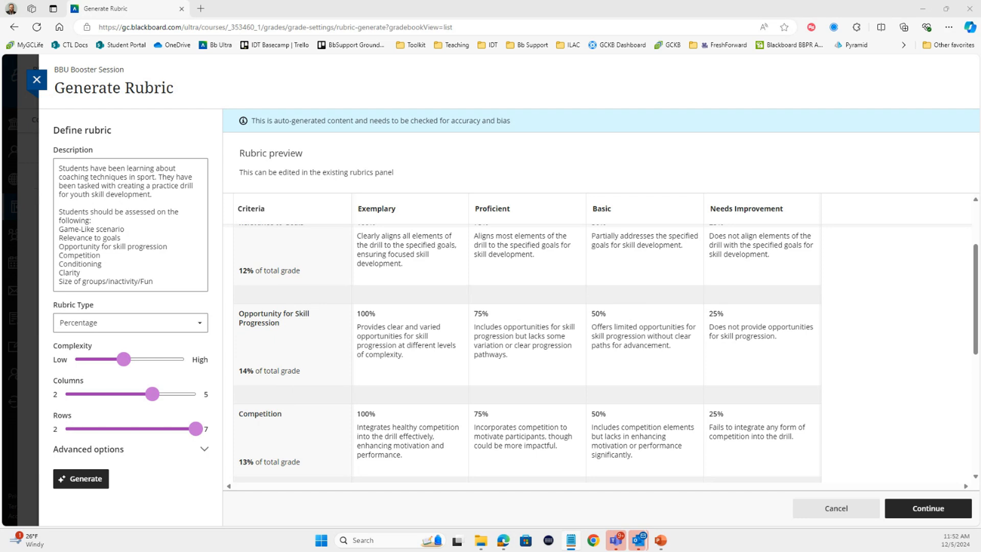
Replace the BBU Booster Session rubric description with the classic literature essay text listing Ideas, Organization and Formatting as criteria.
left_click(100, 214)
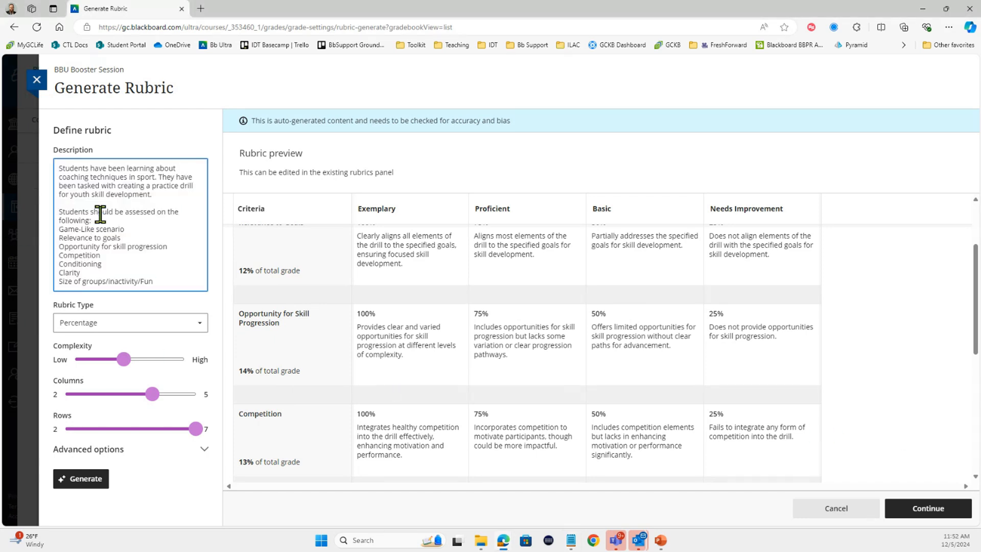
key("ctrl+a")
key("BackSpace")
type("Students are writing an essay about themes in classic literature.  Ideas Organization Formatting")
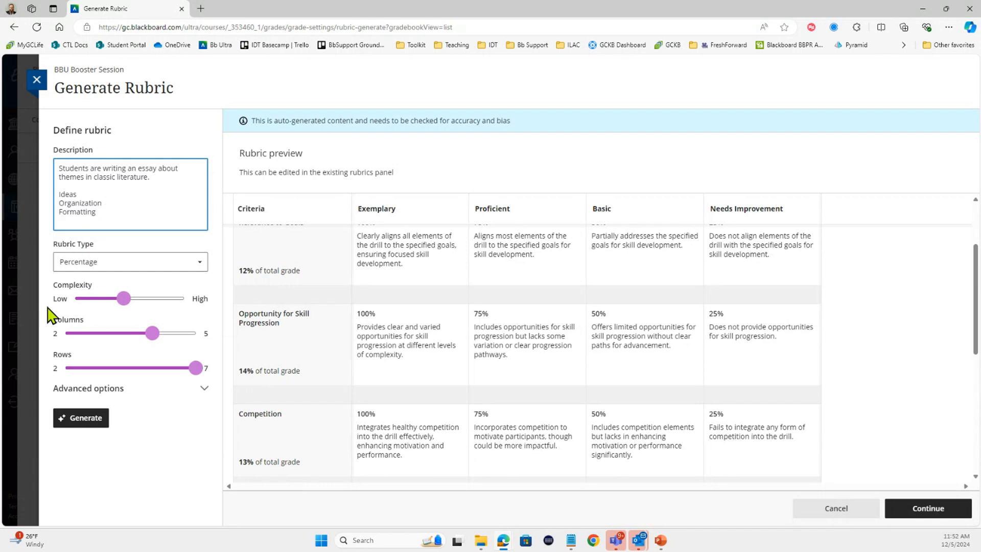
Generate the BBU Booster Session essay rubric with 5 rows, and regenerate it with the complexity set to High.
left_click(69, 422)
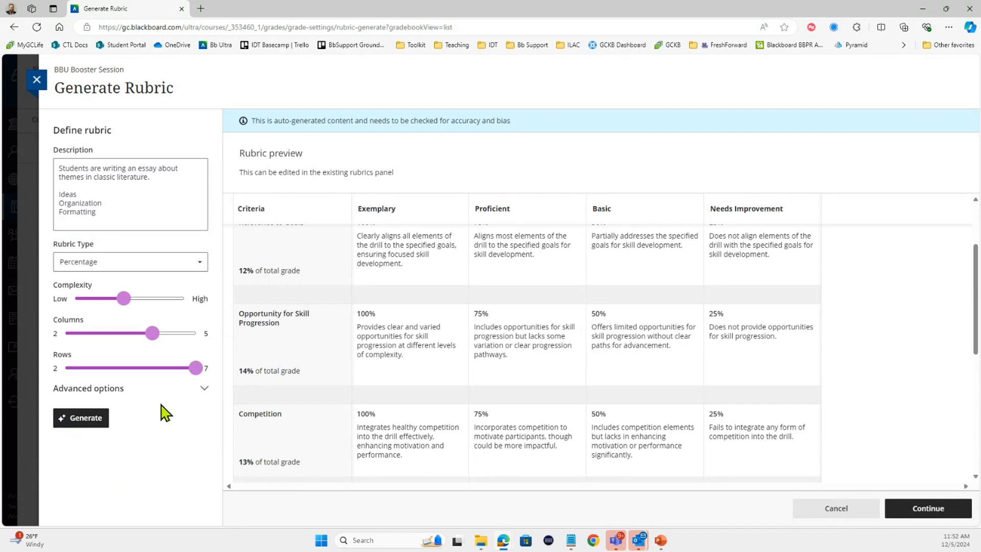
left_click_drag(199, 369, 136, 378)
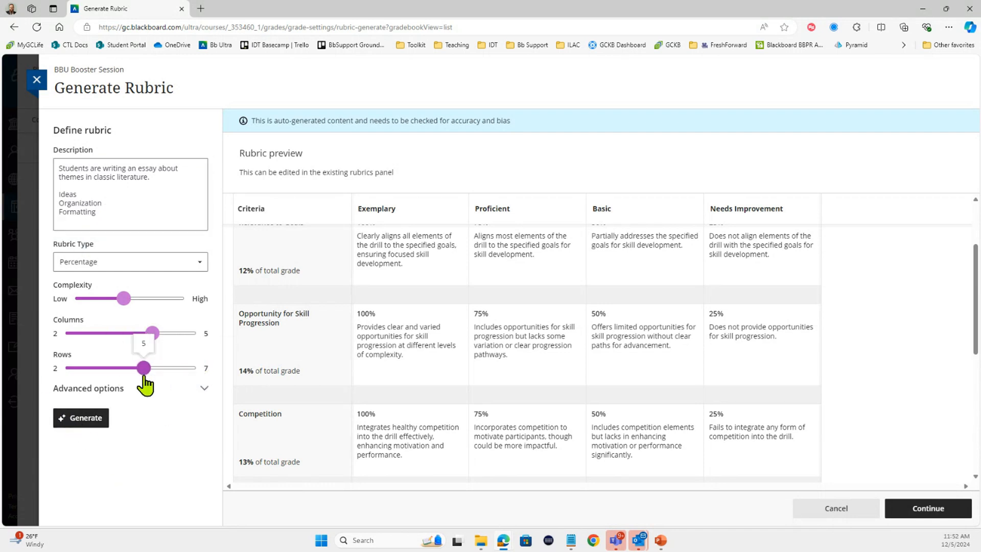
left_click(85, 418)
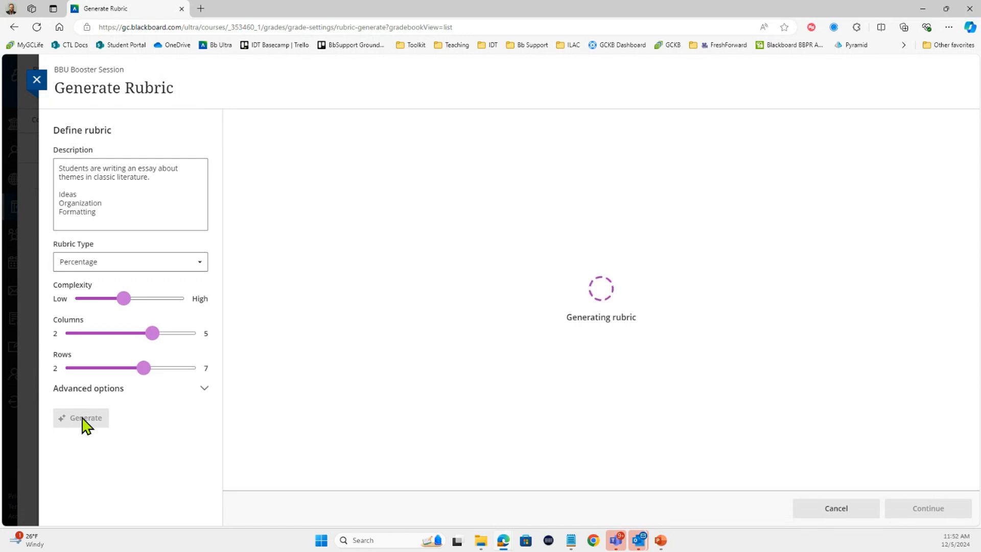
left_click_drag(122, 299, 194, 305)
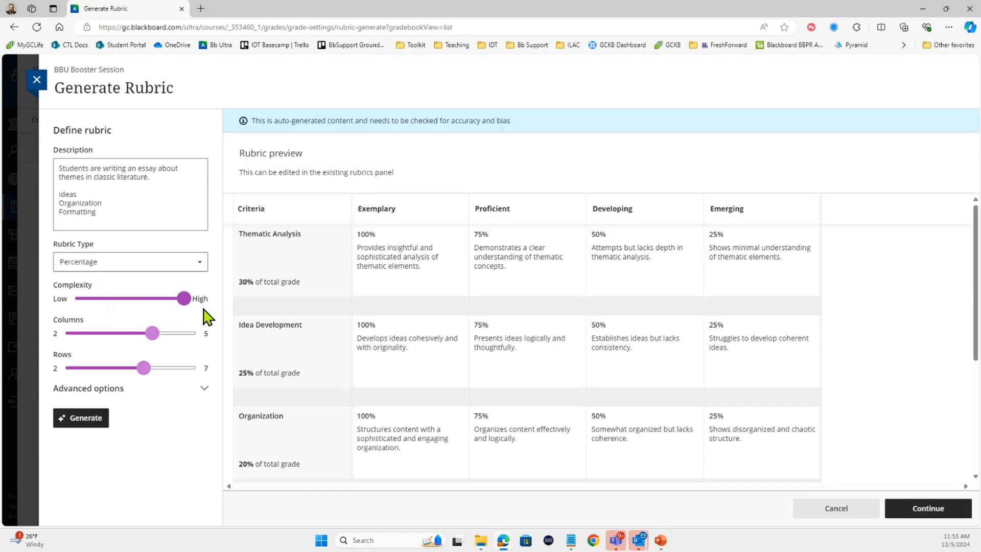
left_click(91, 422)
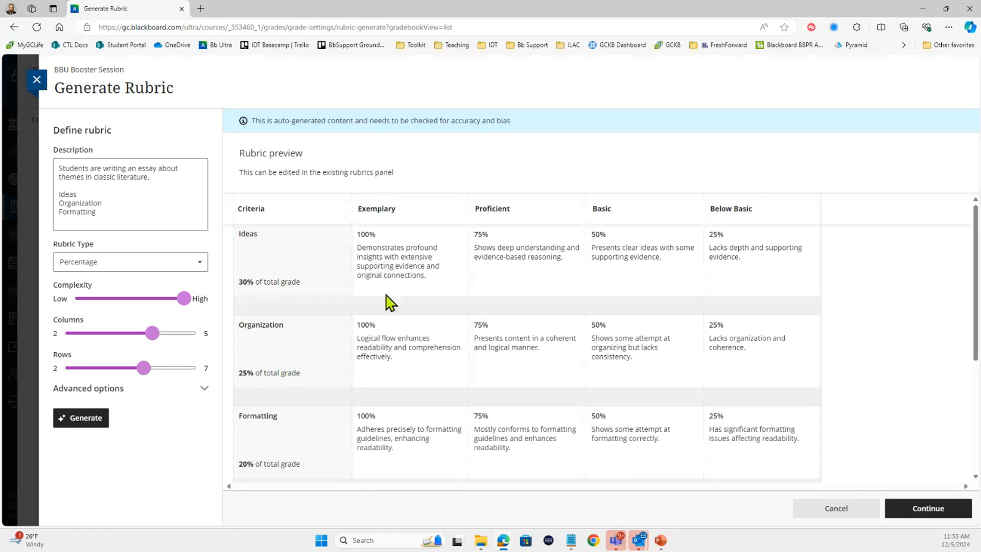
Switch to the Fresh Forward course and replace its rubric description with the same classic literature essay text and criteria.
key("alt+Tab")
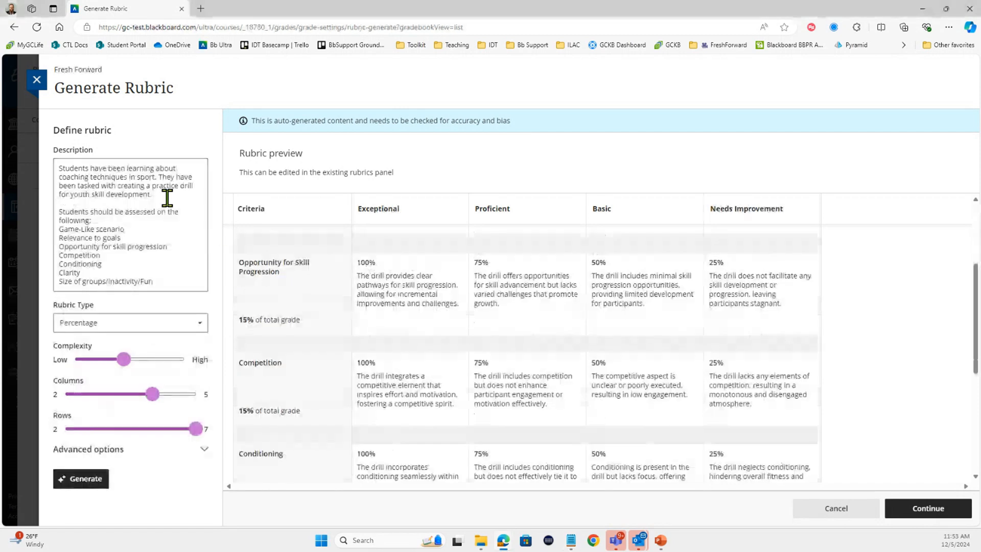
left_click(146, 201)
key("ctrl+a")
type("Students are writing an essay about themes in classic literature.  Ideas Organization Formatting")
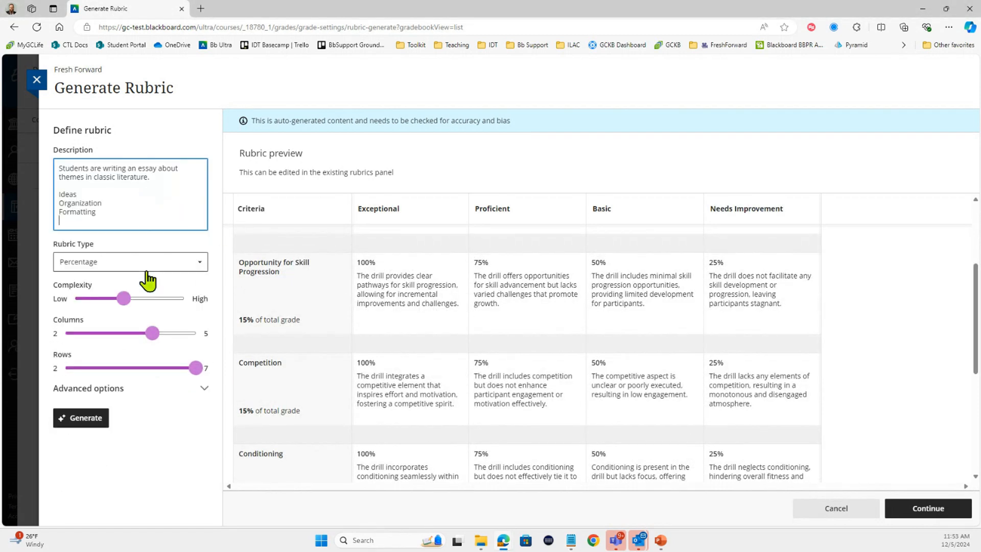
Set the Fresh Forward rubric to High complexity and 5 rows, and generate it.
left_click_drag(129, 300, 187, 301)
left_click_drag(187, 374, 145, 388)
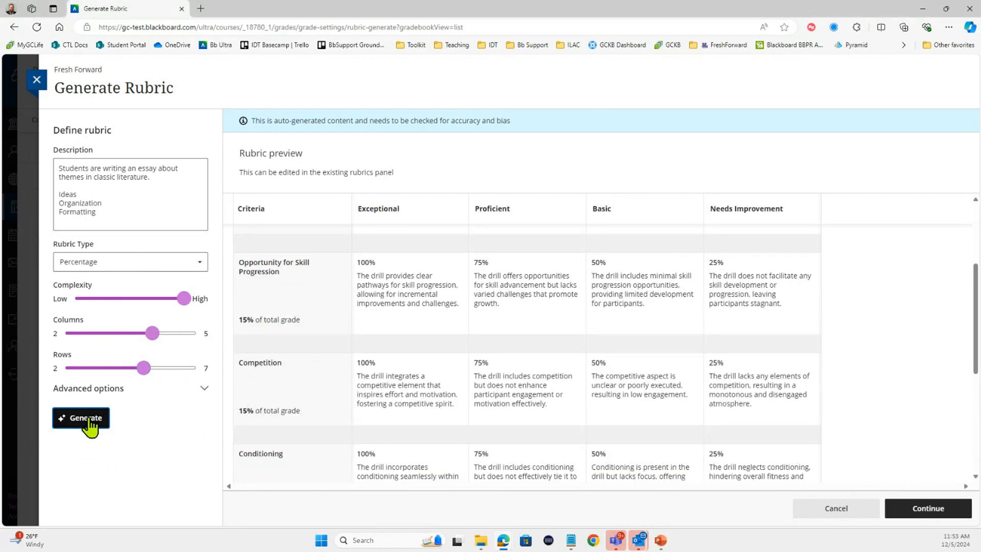
left_click(91, 420)
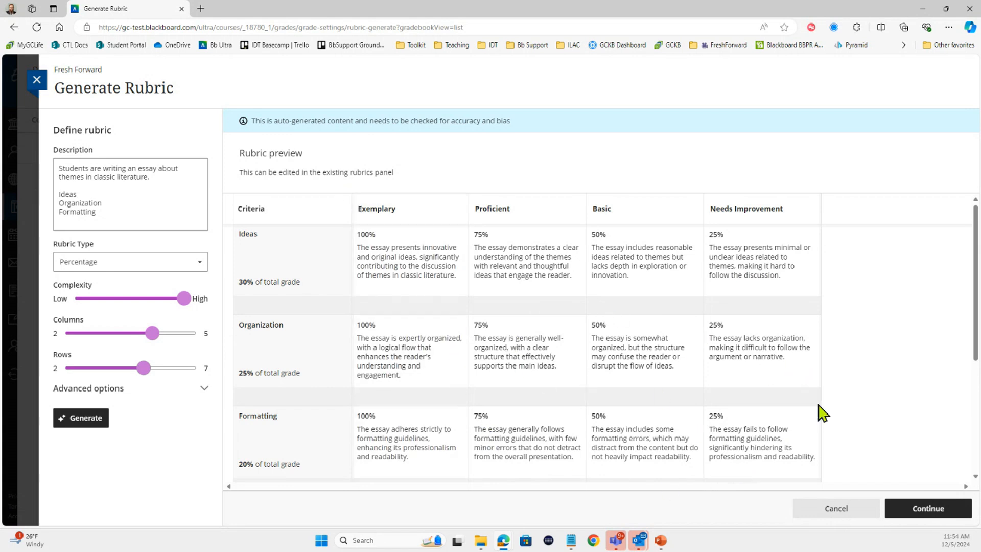
Continue with the generated Fresh Forward rubric into the rubric editor and select its whole title for editing.
left_click(936, 520)
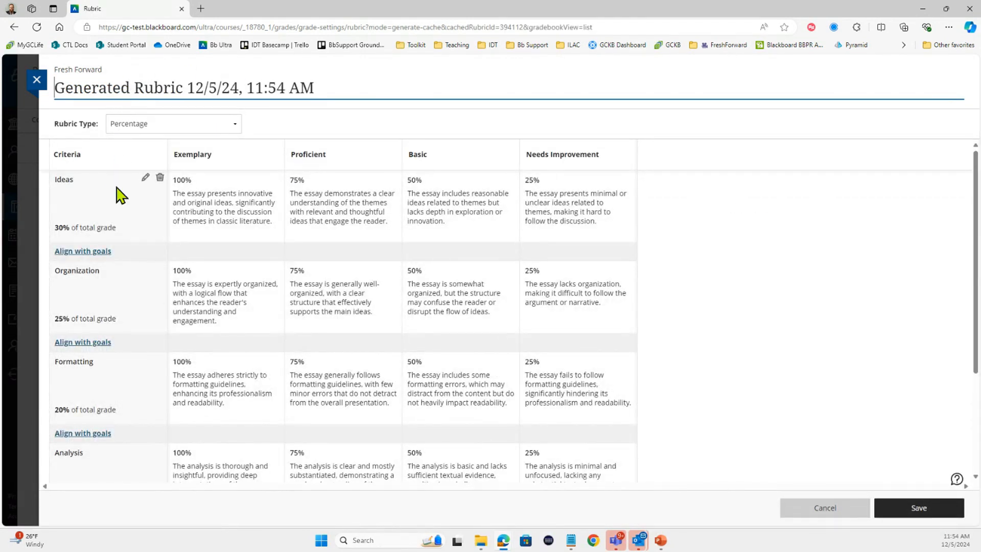
mouse_move(637, 156)
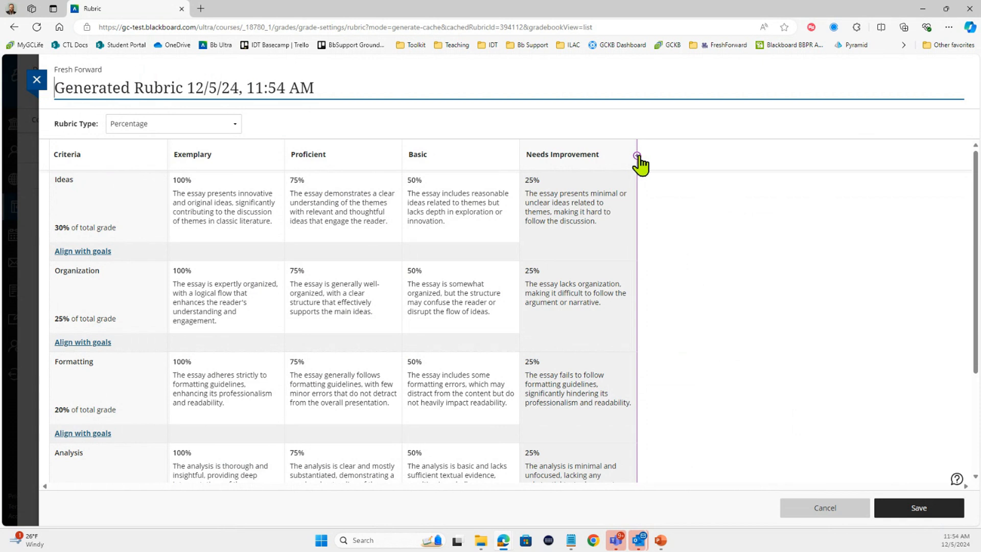
mouse_move(109, 269)
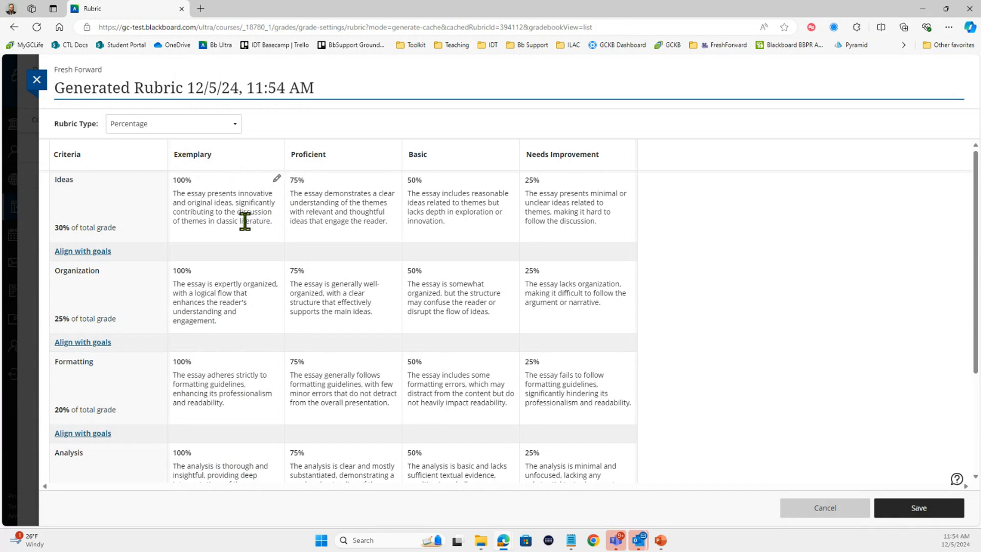
triple_click(156, 90)
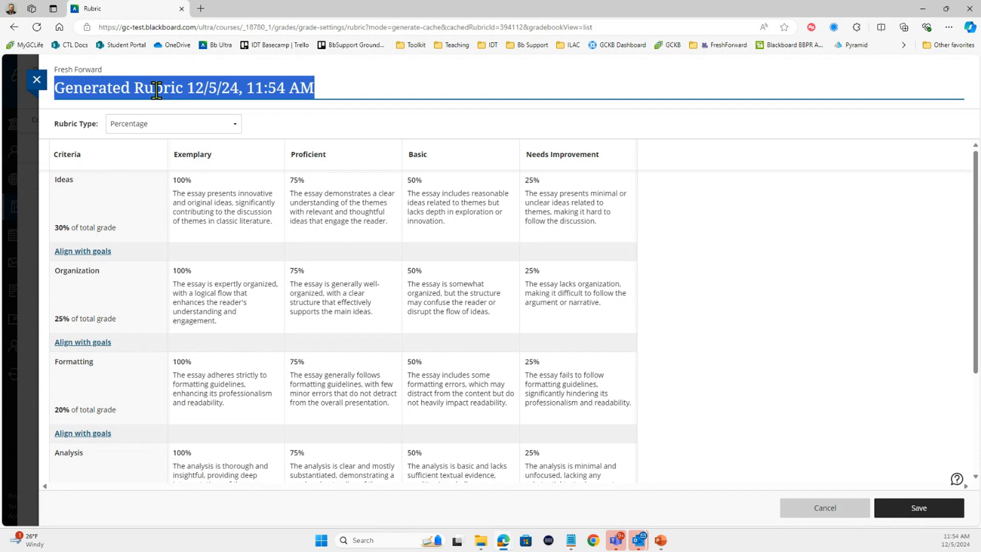